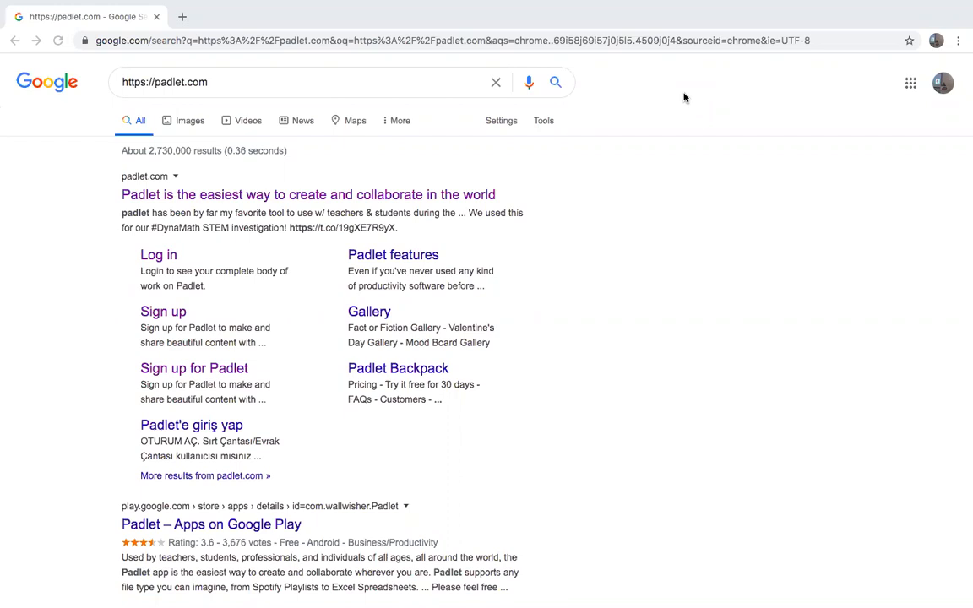
Open the Padlet website from the search results and log in with the saved account credentials
click(330, 194)
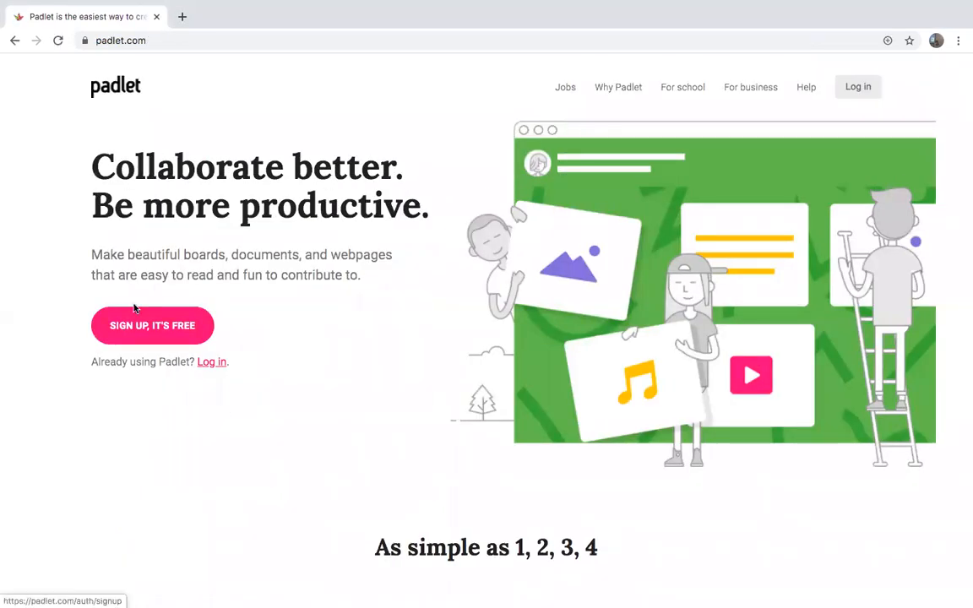
click(145, 326)
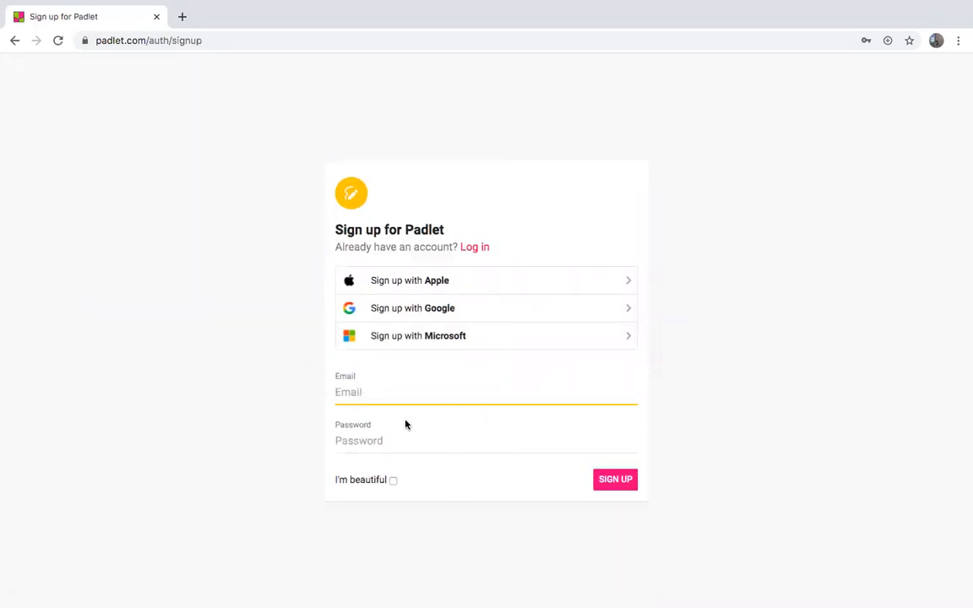
click(481, 248)
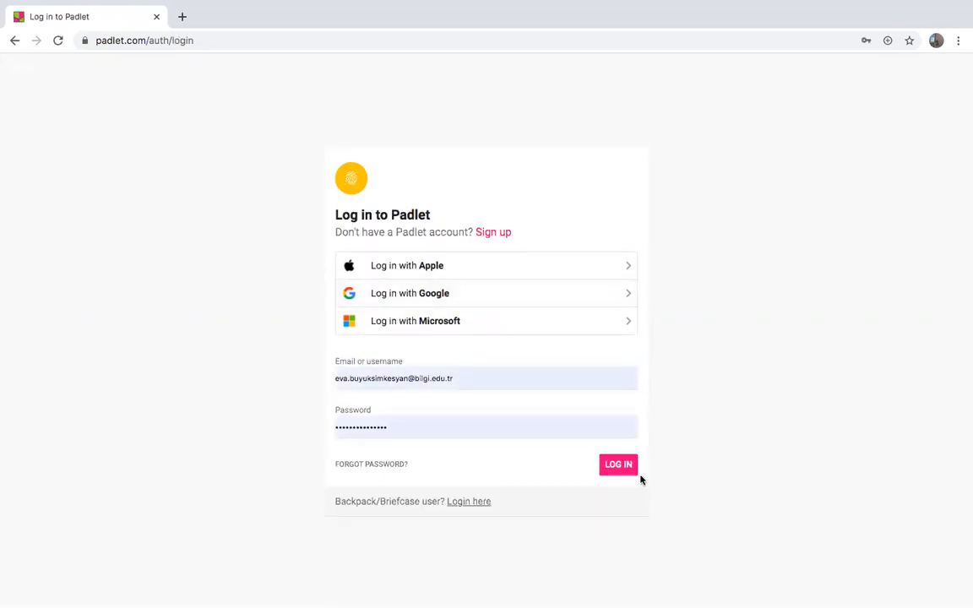
click(614, 469)
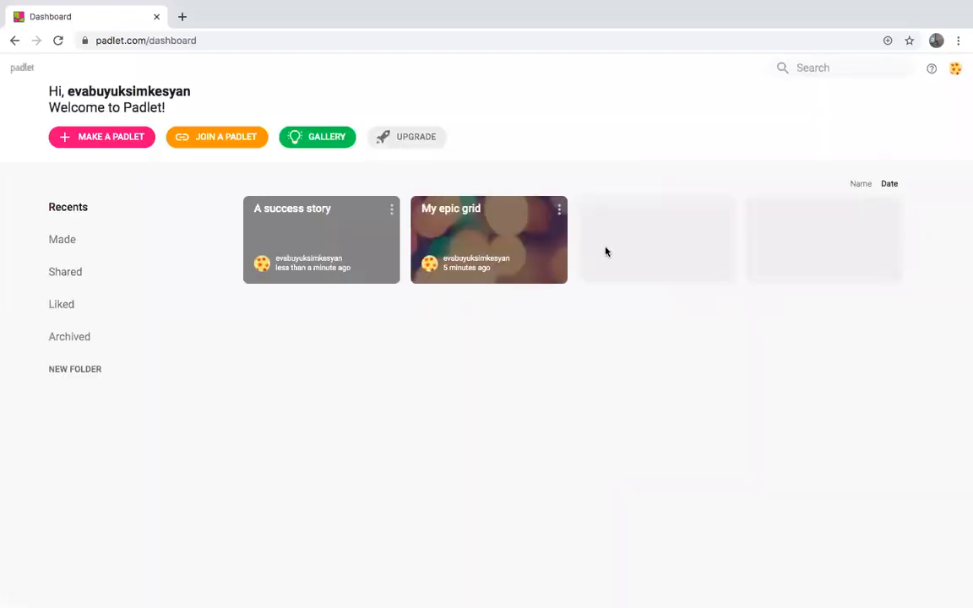
Delete the "My epic grid" padlet from the dashboard
click(559, 211)
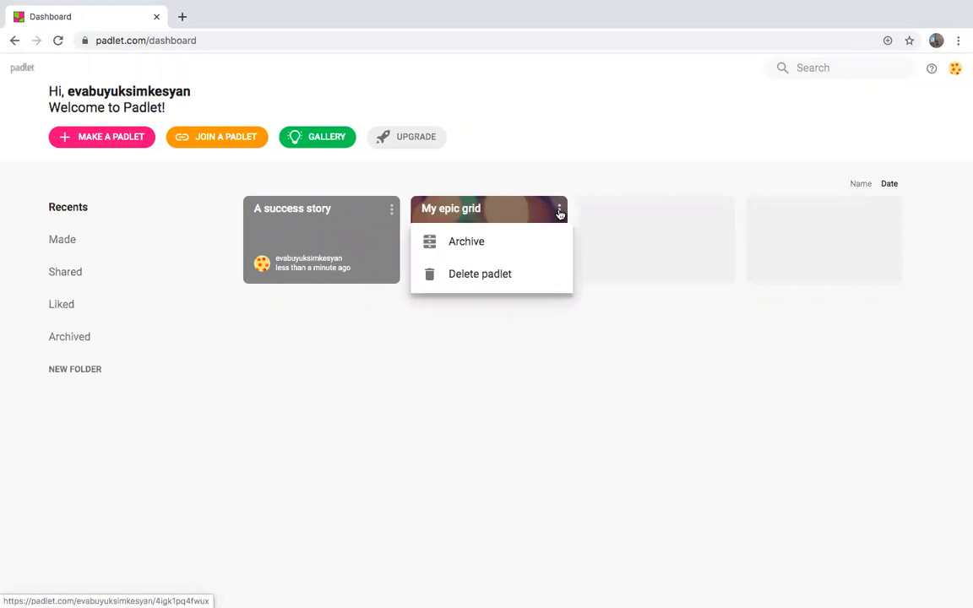
click(503, 279)
click(602, 144)
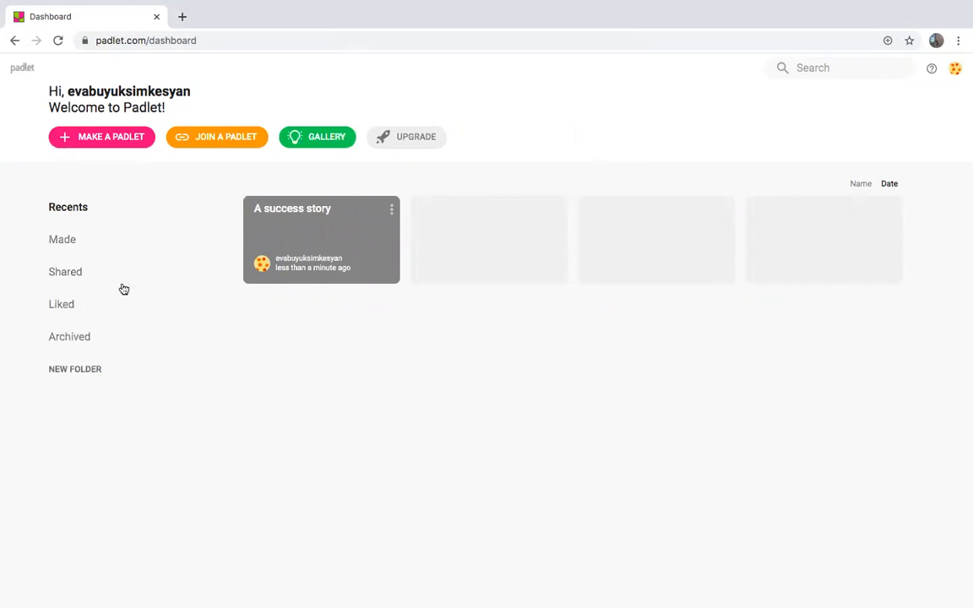
Make a new blank padlet with the Grid layout
click(99, 142)
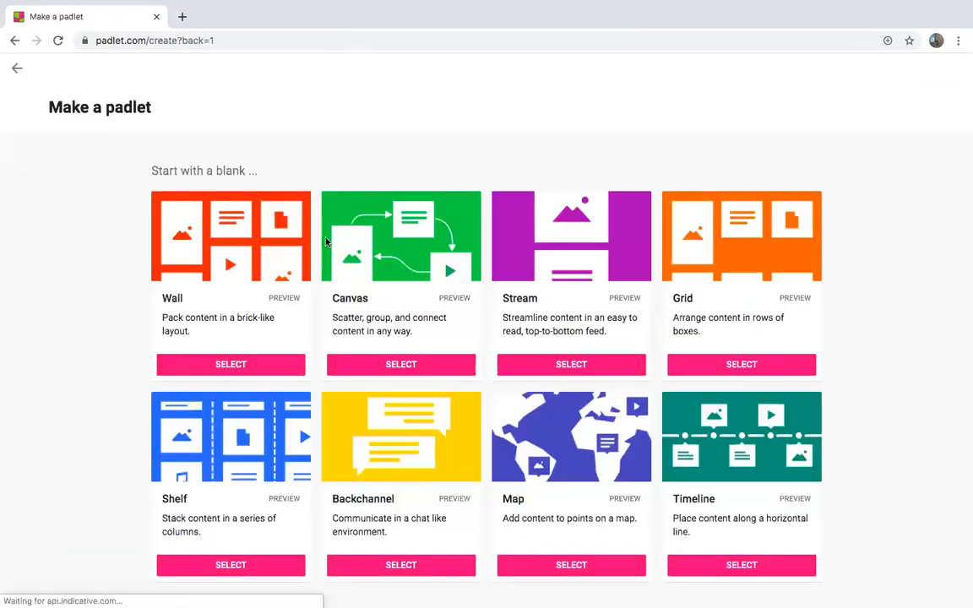
scroll(226, 204, down, 2)
scroll(236, 347, up, 2)
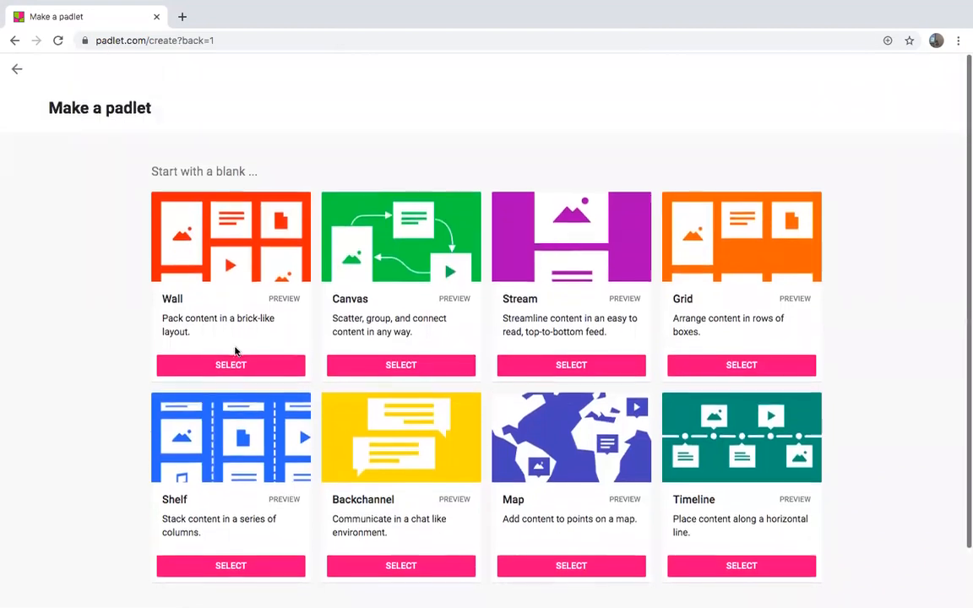
scroll(234, 351, down, 1)
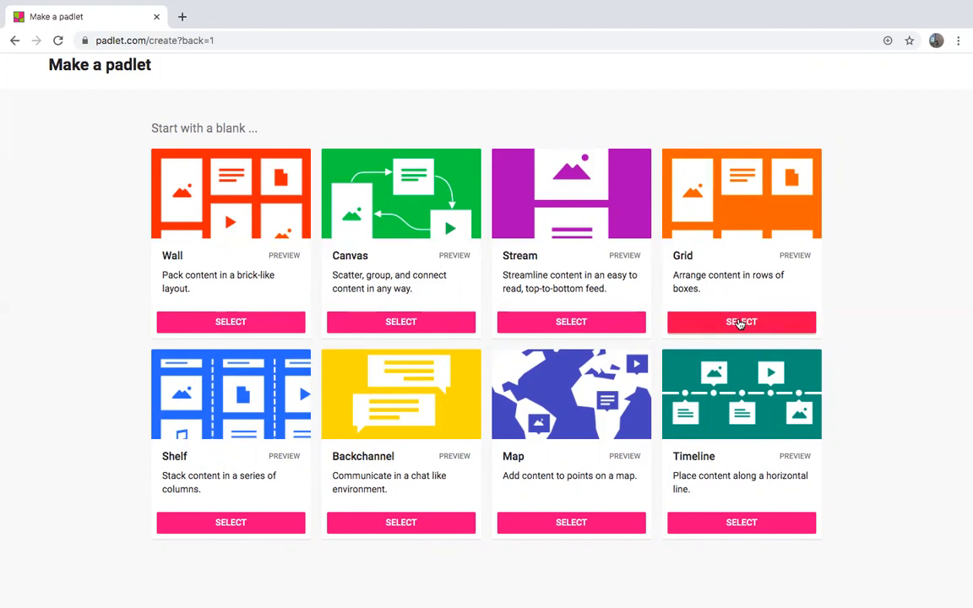
click(740, 322)
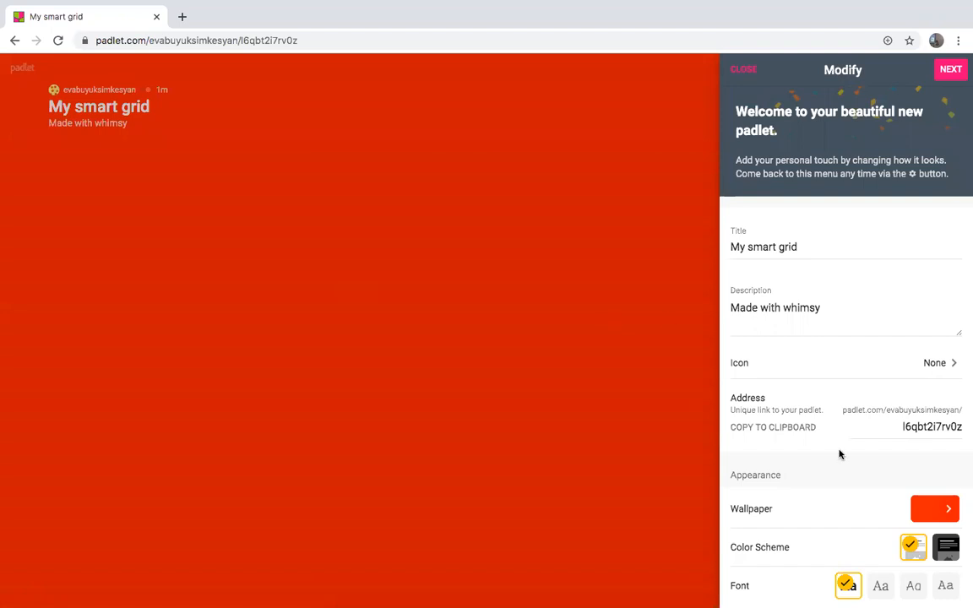
Look through the wallpaper categories and set the padlet's wallpaper to the Scroll picture
click(939, 510)
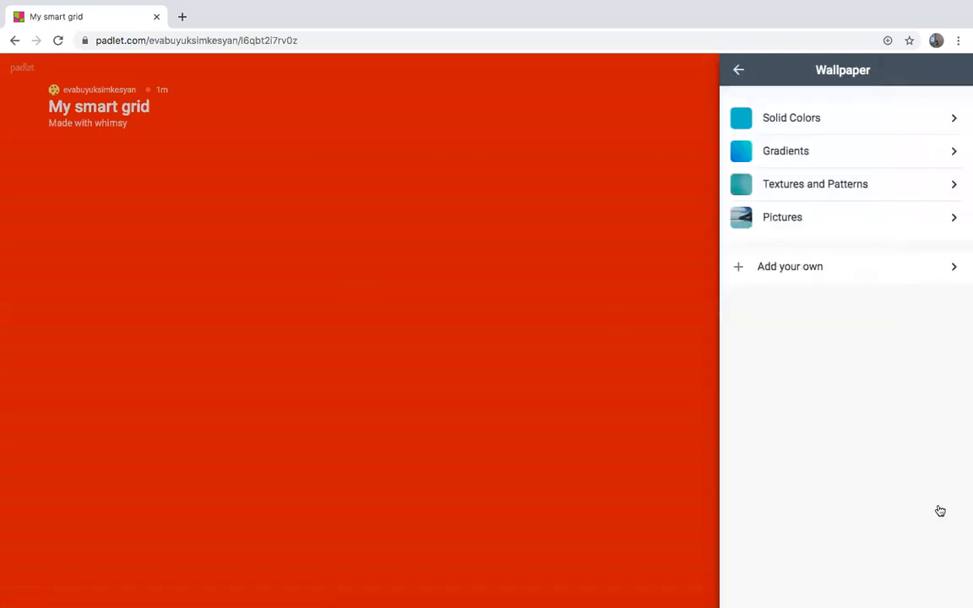
click(826, 119)
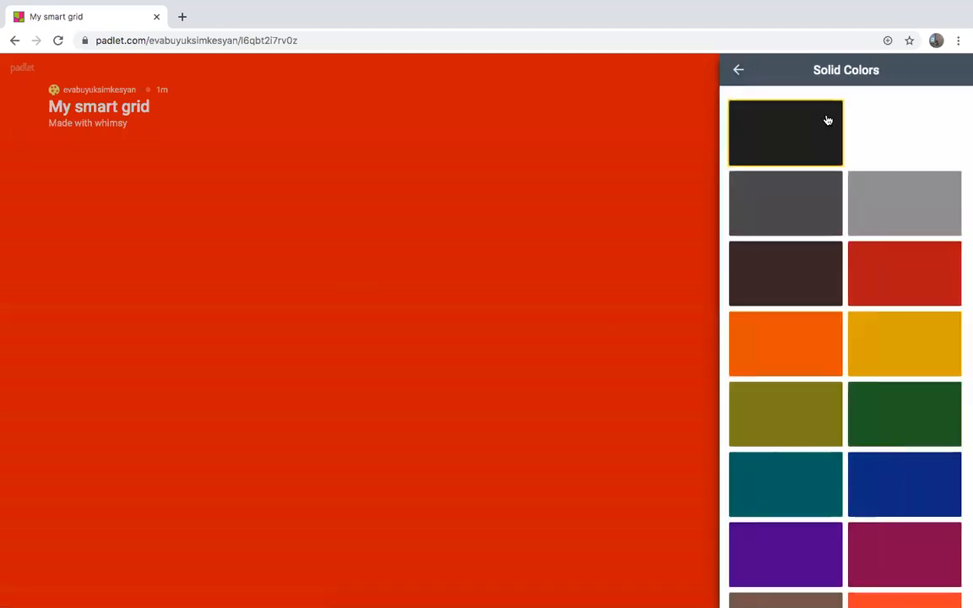
click(735, 71)
click(820, 188)
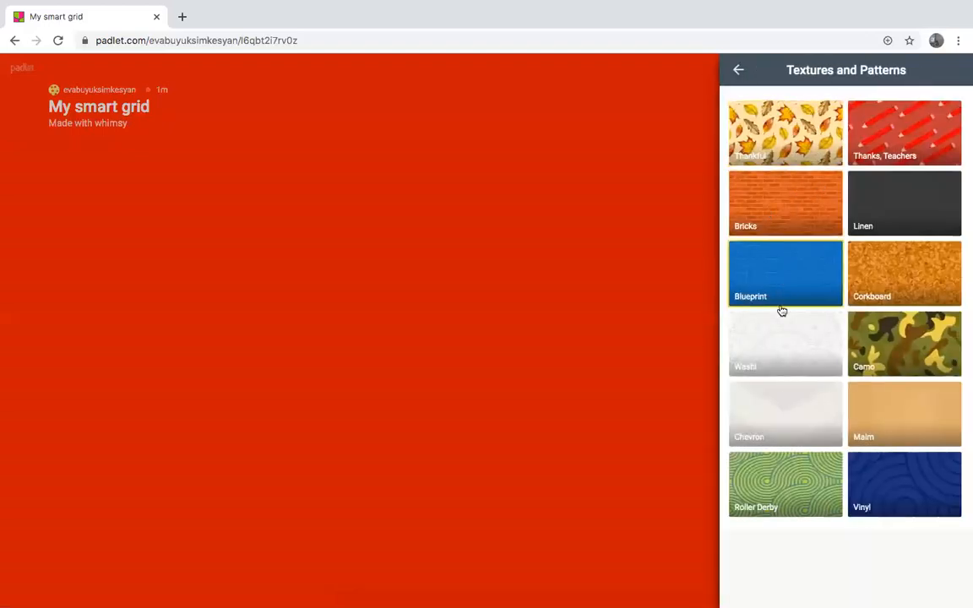
click(736, 71)
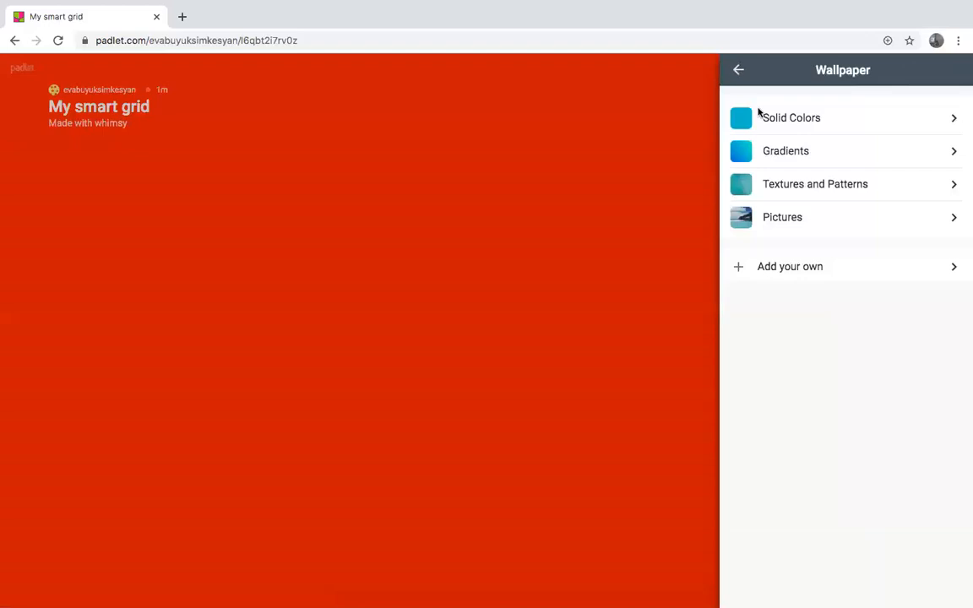
click(777, 220)
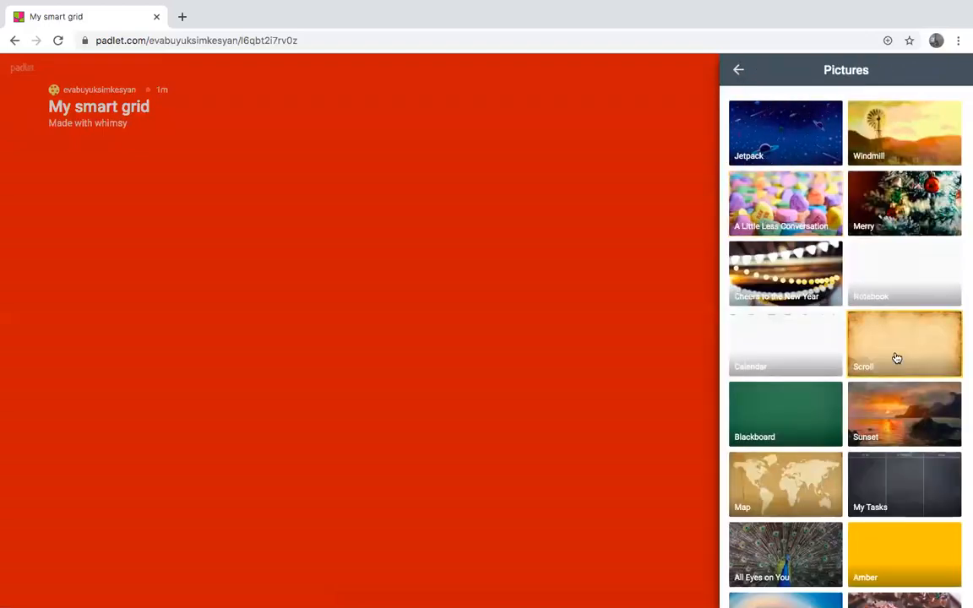
click(800, 409)
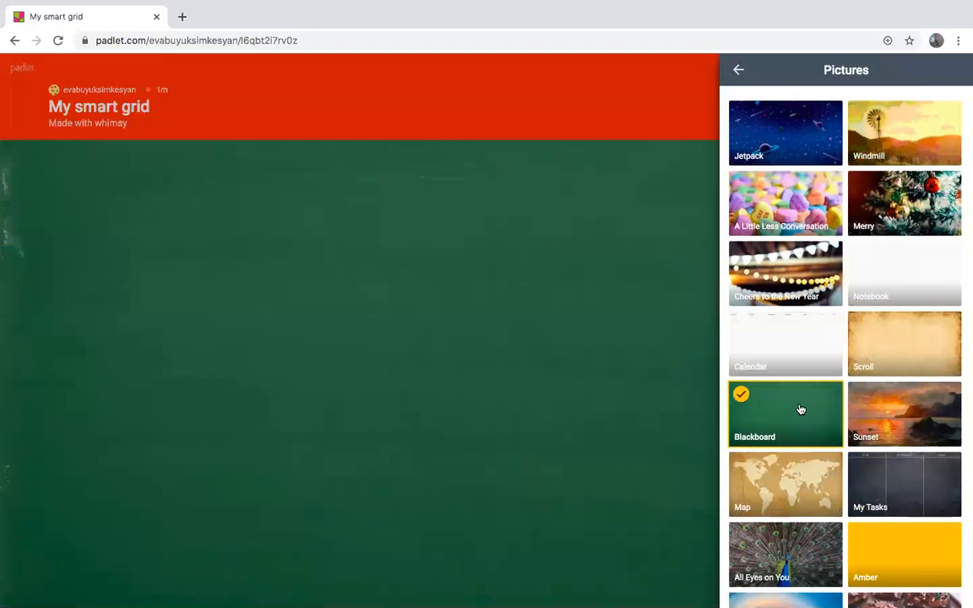
click(921, 352)
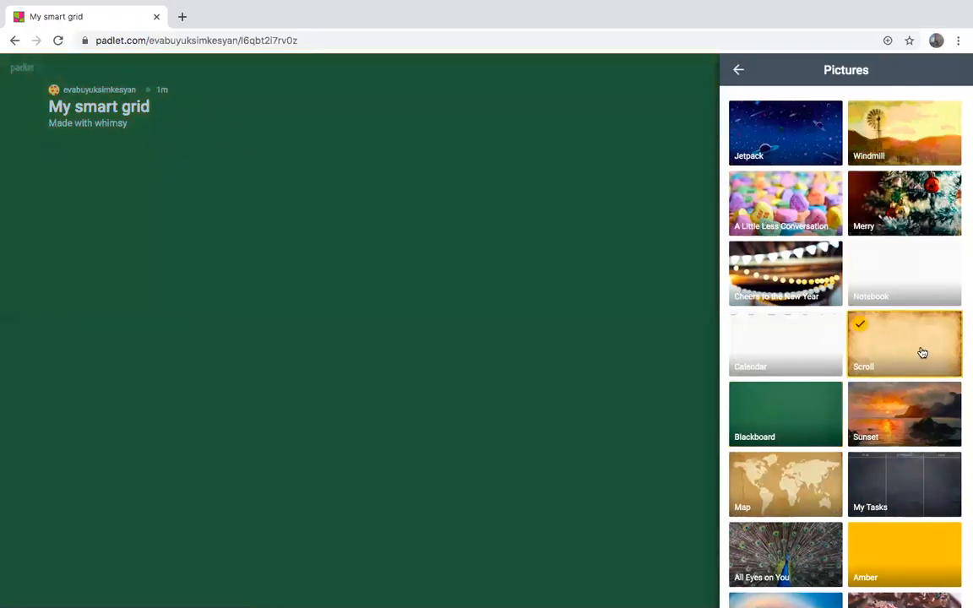
click(739, 71)
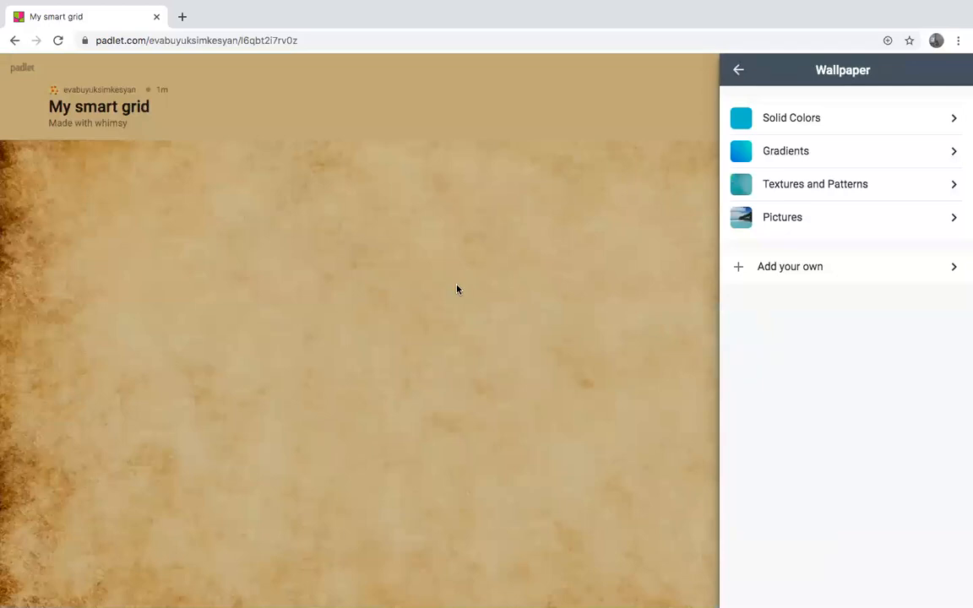
click(738, 70)
Set the padlet's title to "Story" and its description to "unit 3 words"
drag(805, 241, 714, 248)
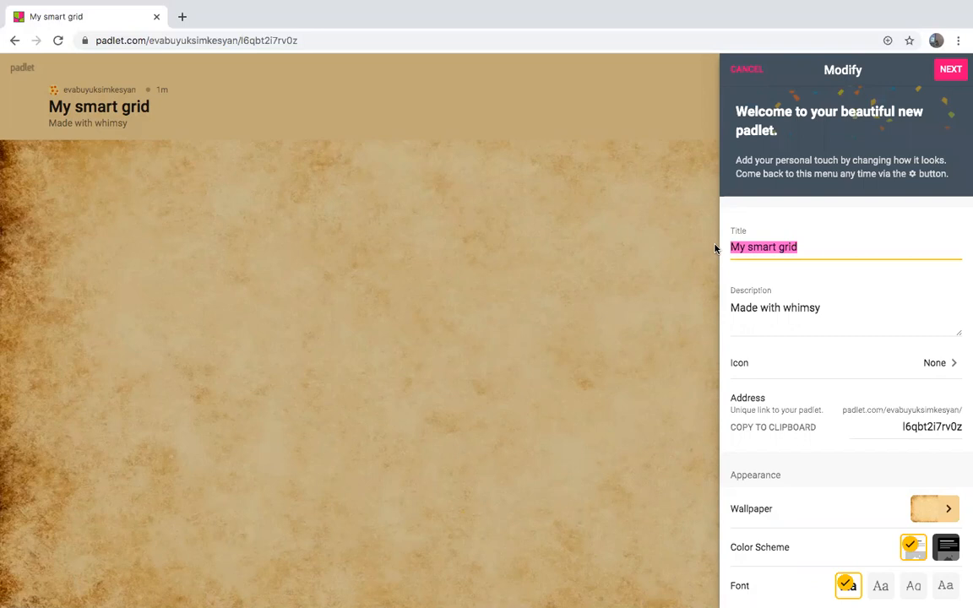
text(Story)
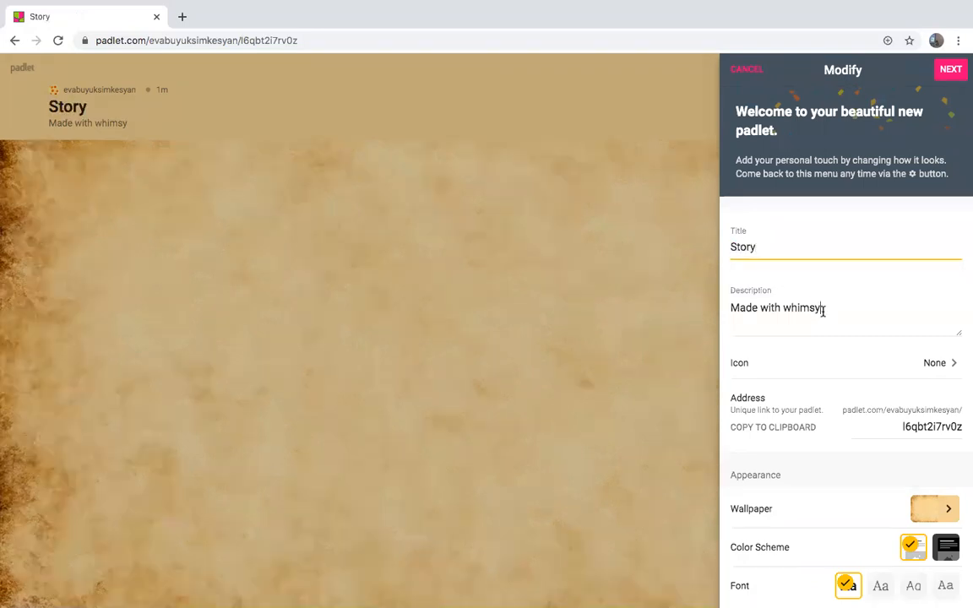
drag(821, 311, 689, 299)
text(u)
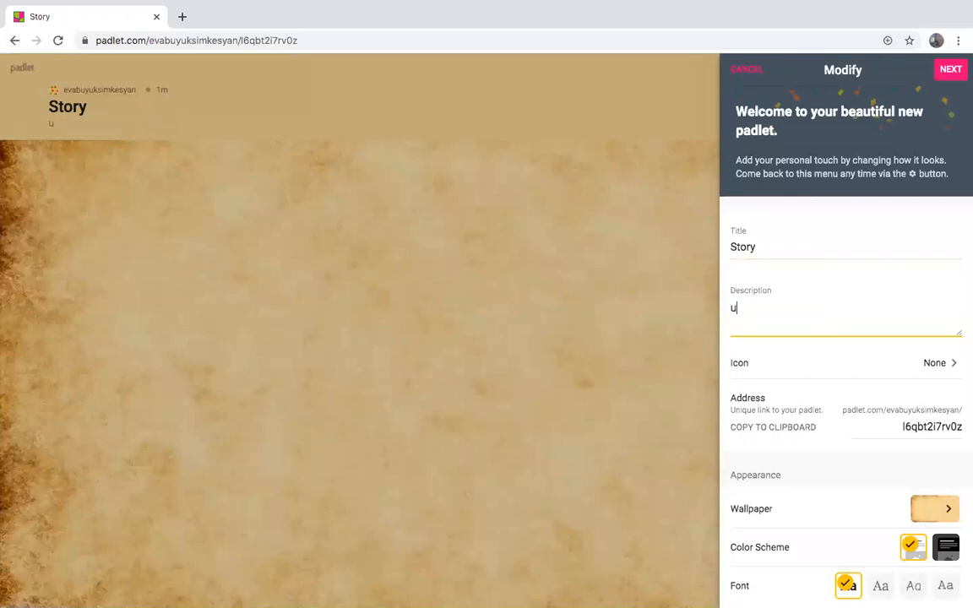
text(nit 3 words)
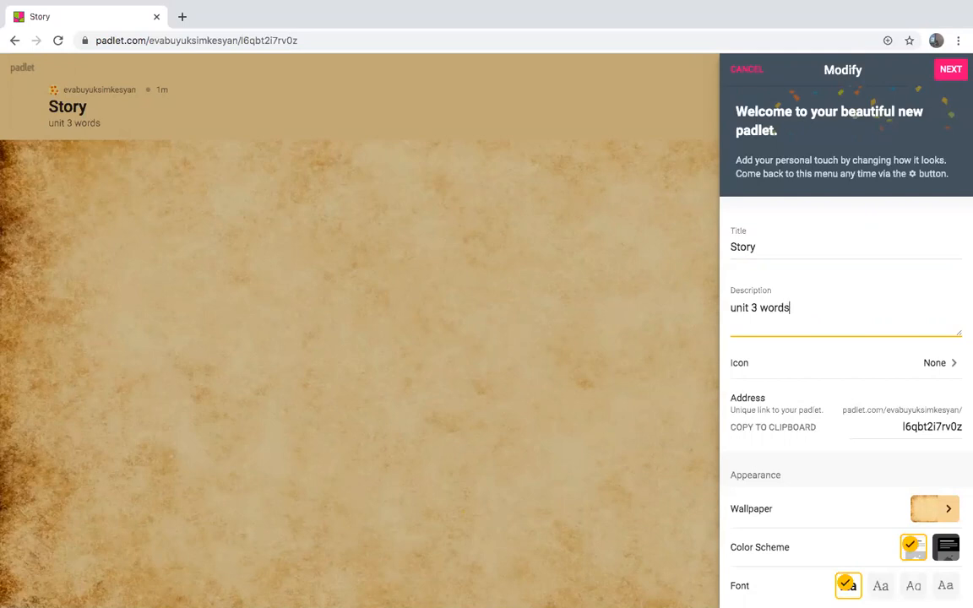
Replace the ending of the padlet's unique address with "story"
click(899, 426)
drag(900, 426, 959, 426)
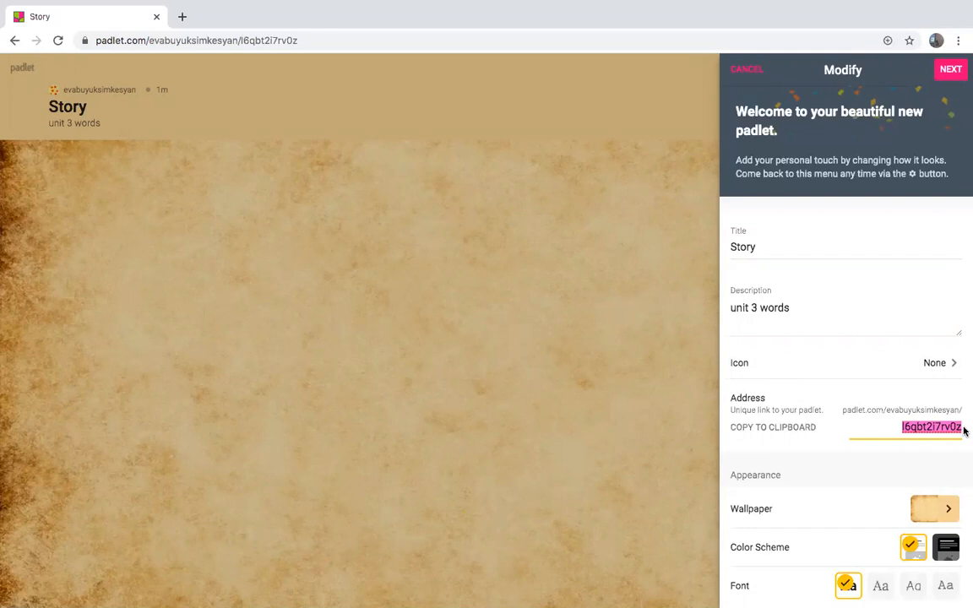
key(BackSpace)
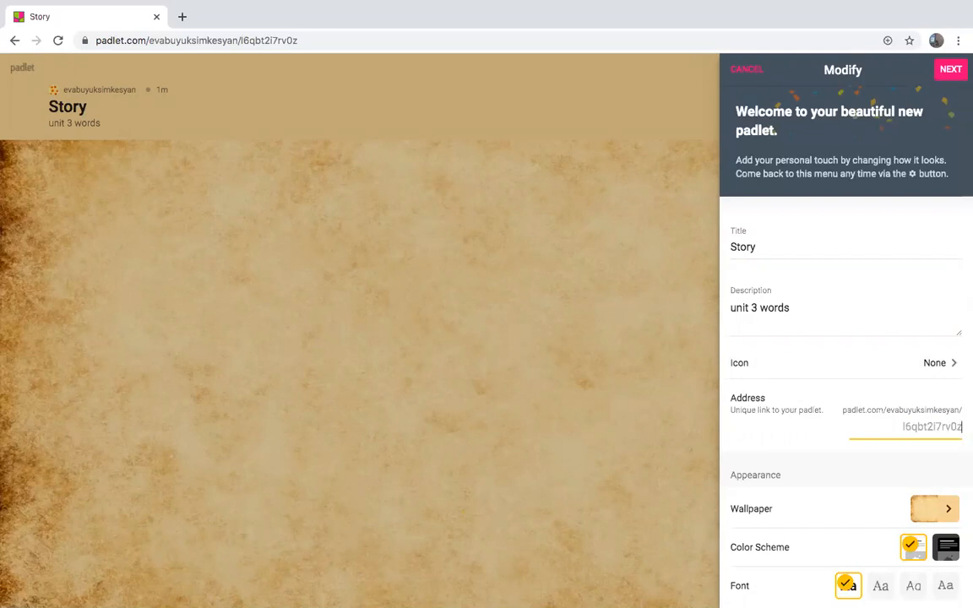
text(story)
Allow viewers to comment on posts in the padlet's posting settings
scroll(936, 432, down, 3)
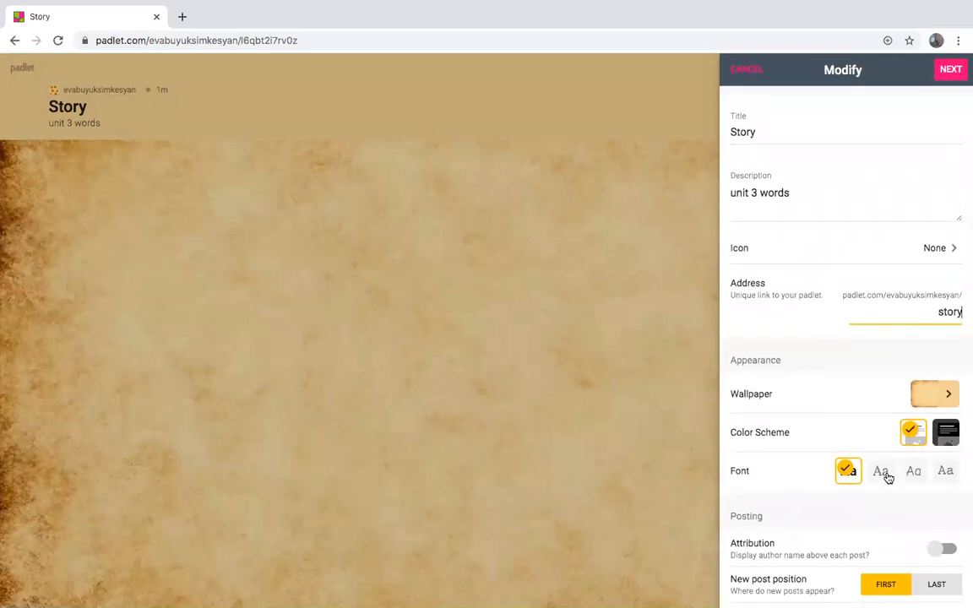
scroll(886, 475, down, 2)
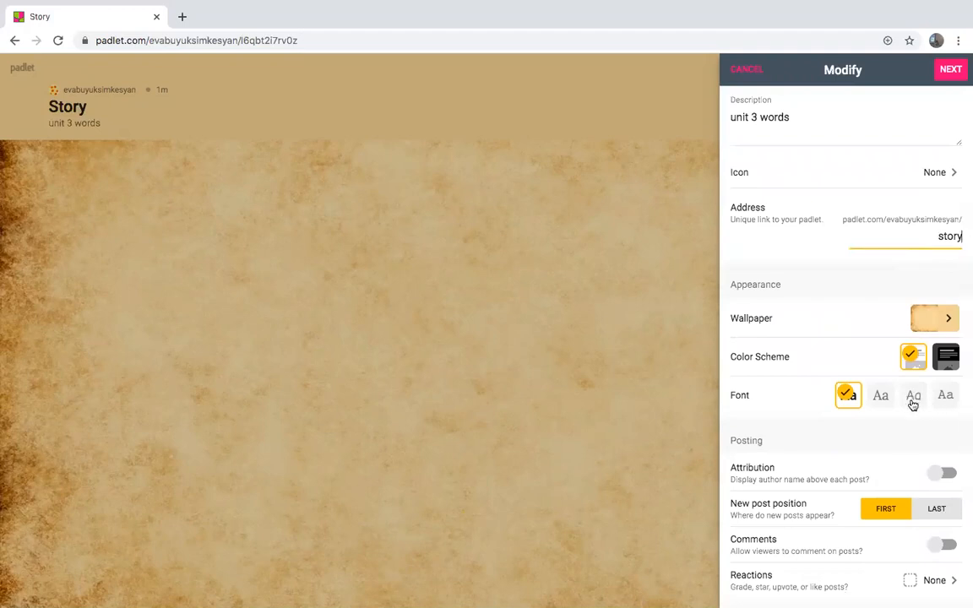
scroll(884, 412, down, 3)
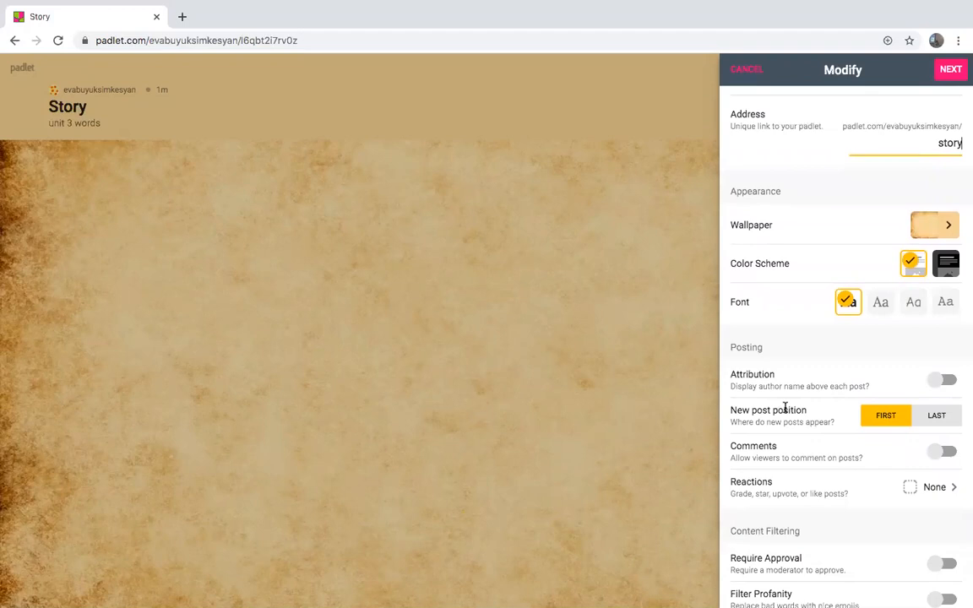
scroll(784, 408, down, 1)
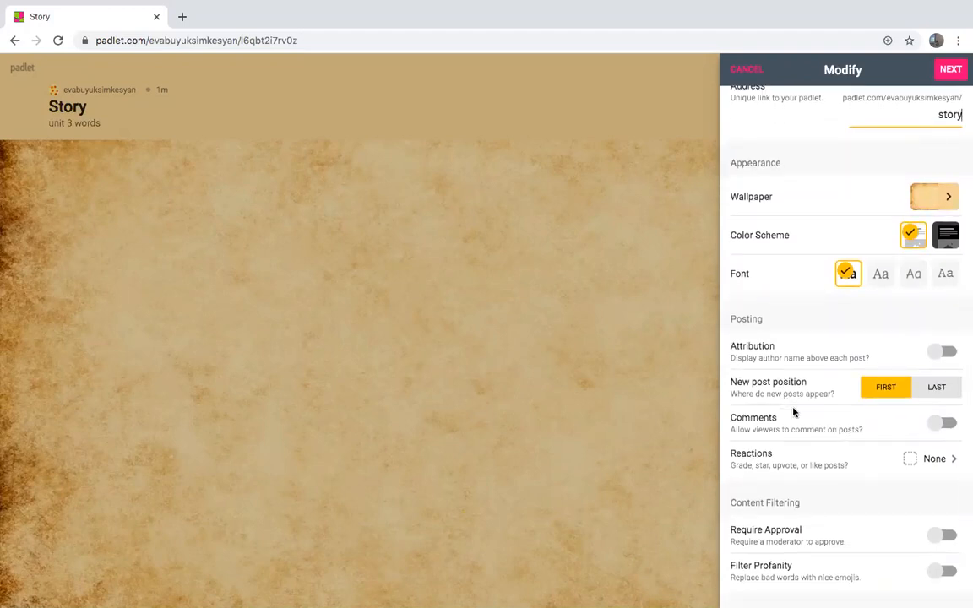
click(939, 424)
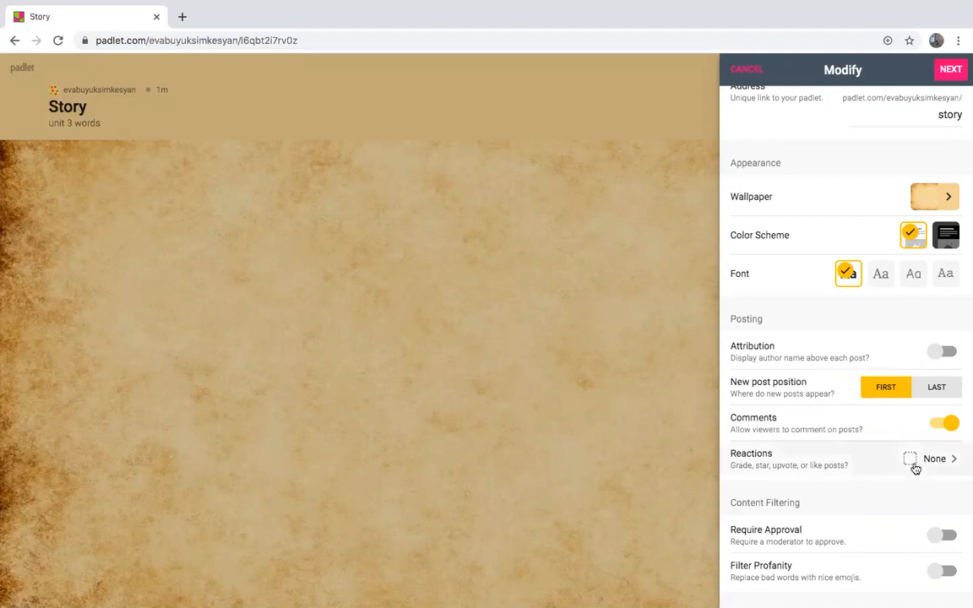
Set the post reactions to Like, save the padlet's settings and return to the Modify settings
scroll(951, 457, down, 1)
scroll(951, 458, down, 1)
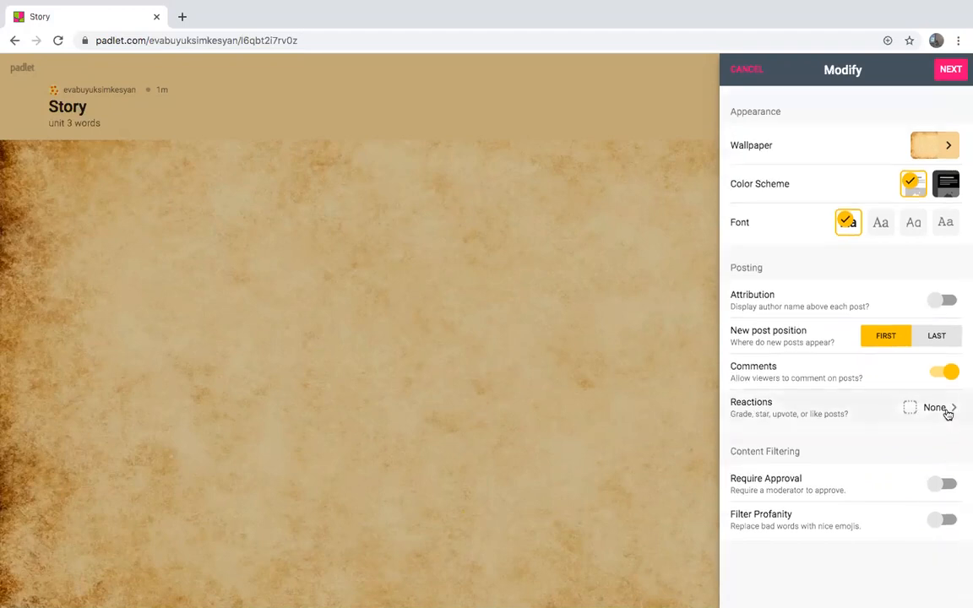
click(947, 413)
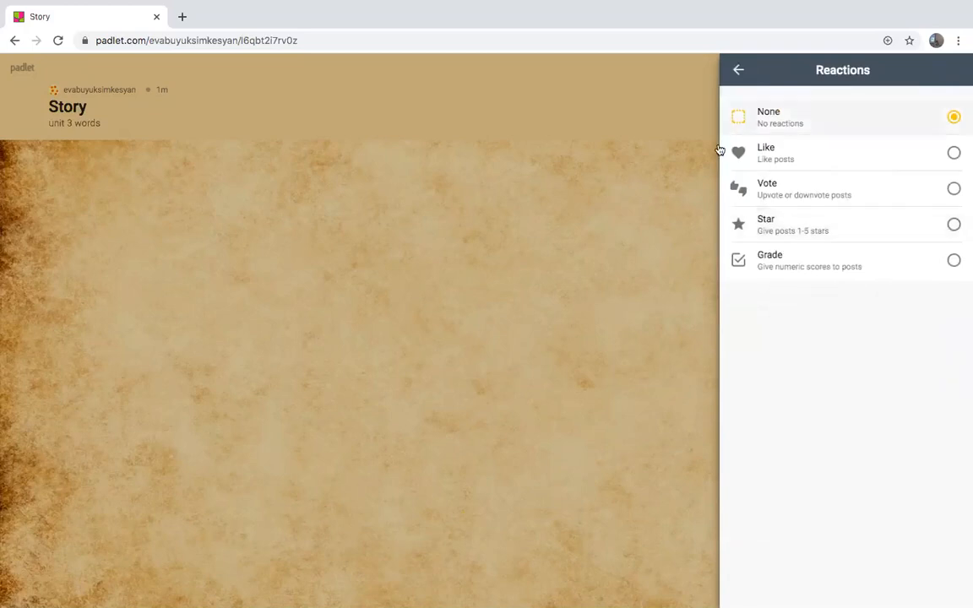
click(790, 160)
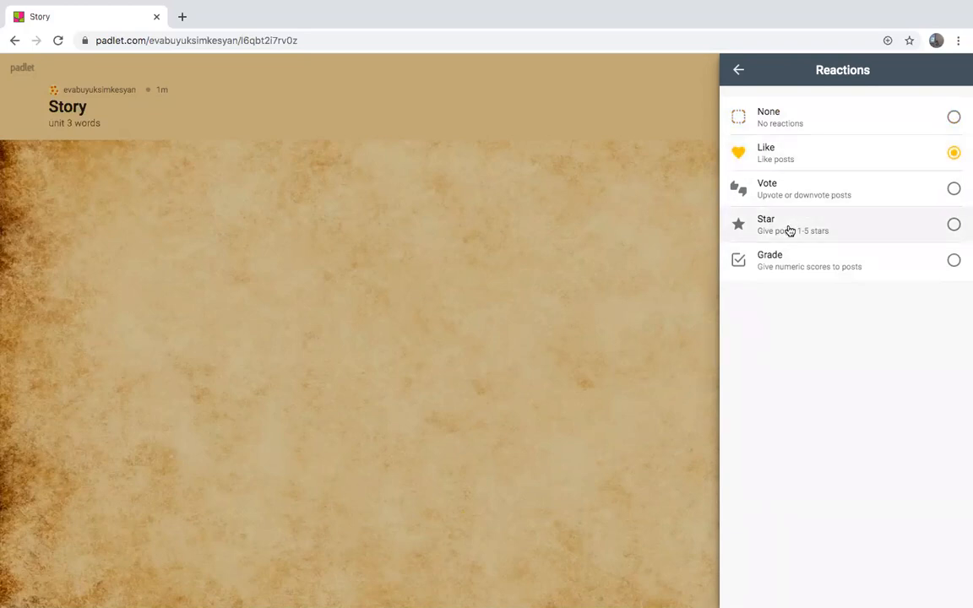
click(742, 71)
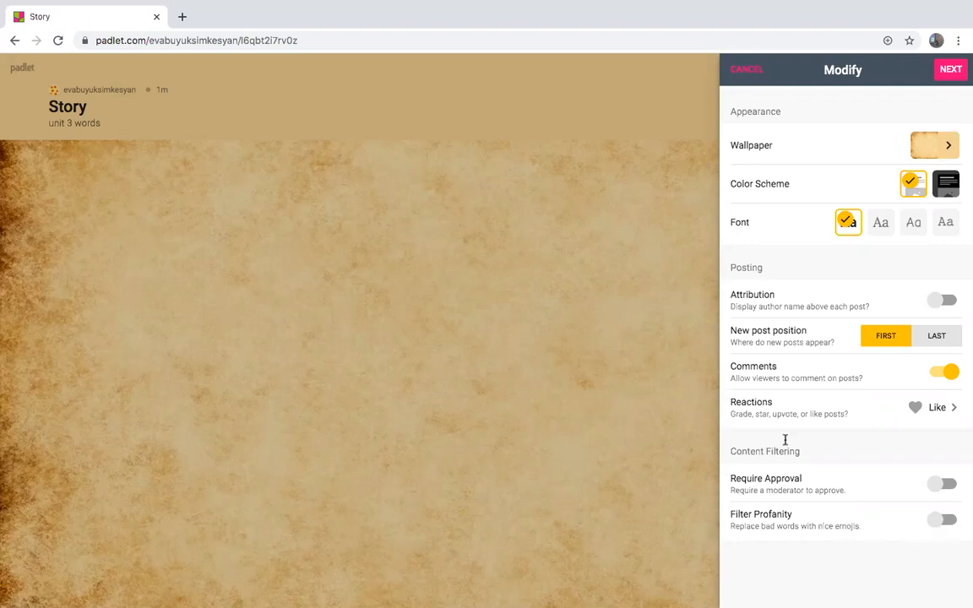
click(951, 70)
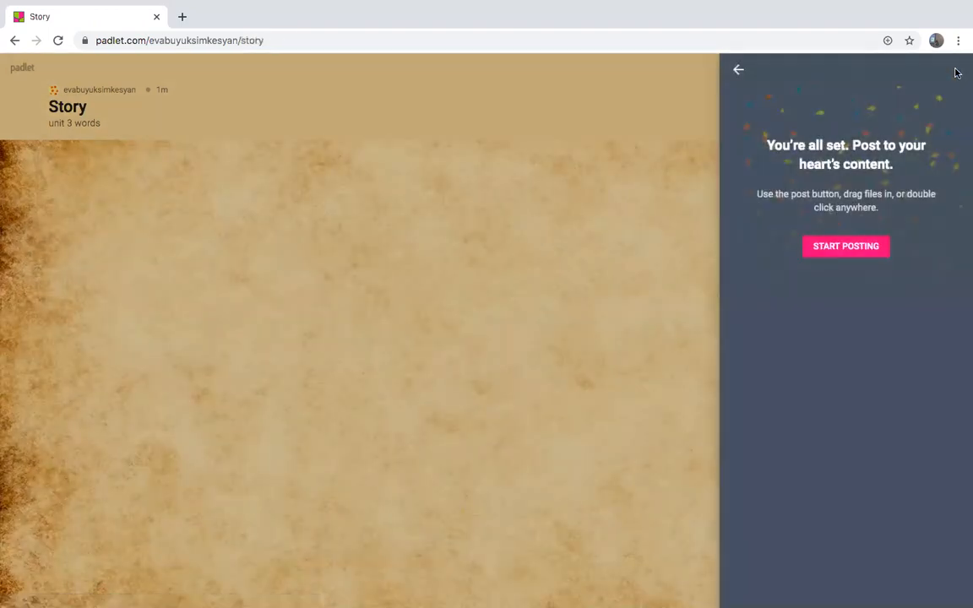
click(739, 73)
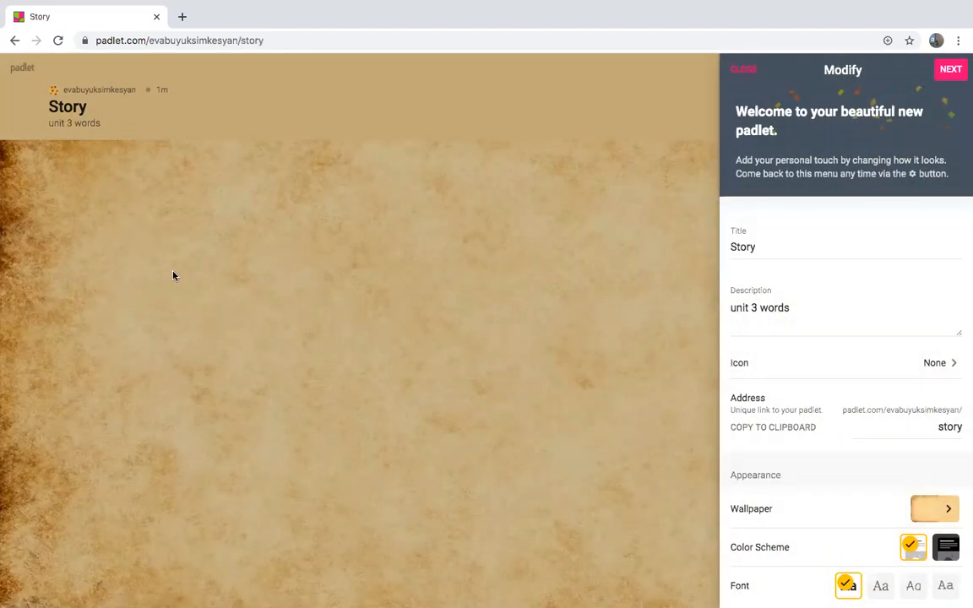
Leave the padlet's settings and add a post titled "story" with the text "Once upon a time..."
click(173, 276)
double_click(203, 213)
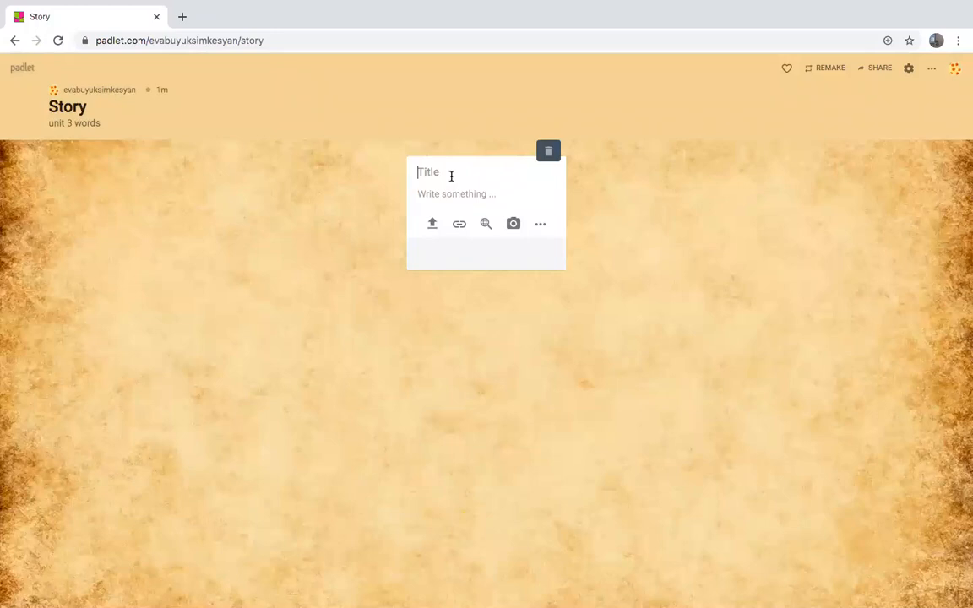
text(story)
click(427, 200)
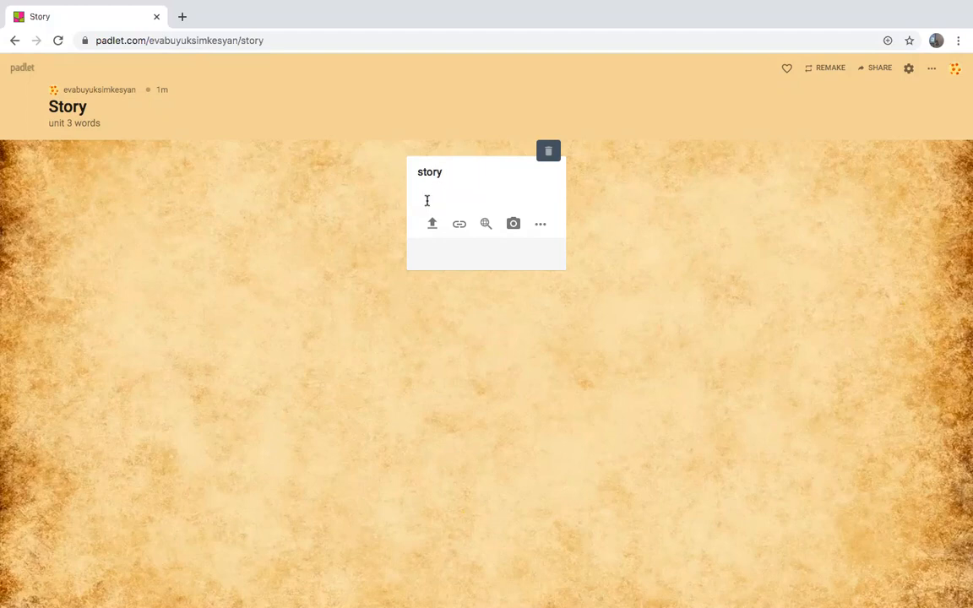
text(Once upon a time...)
double_click(649, 198)
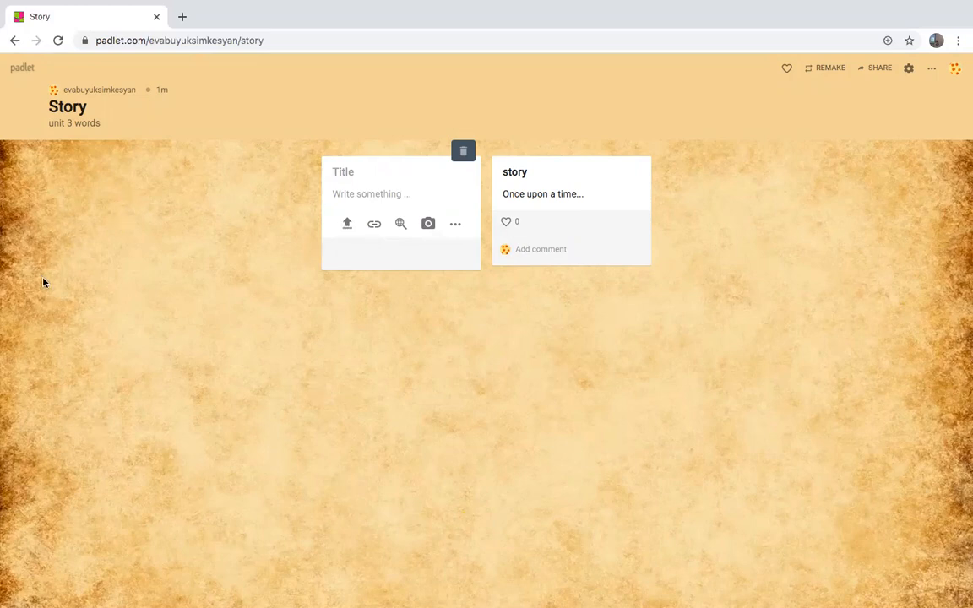
Review the padlet's sharing and export options, then return to the board
click(932, 68)
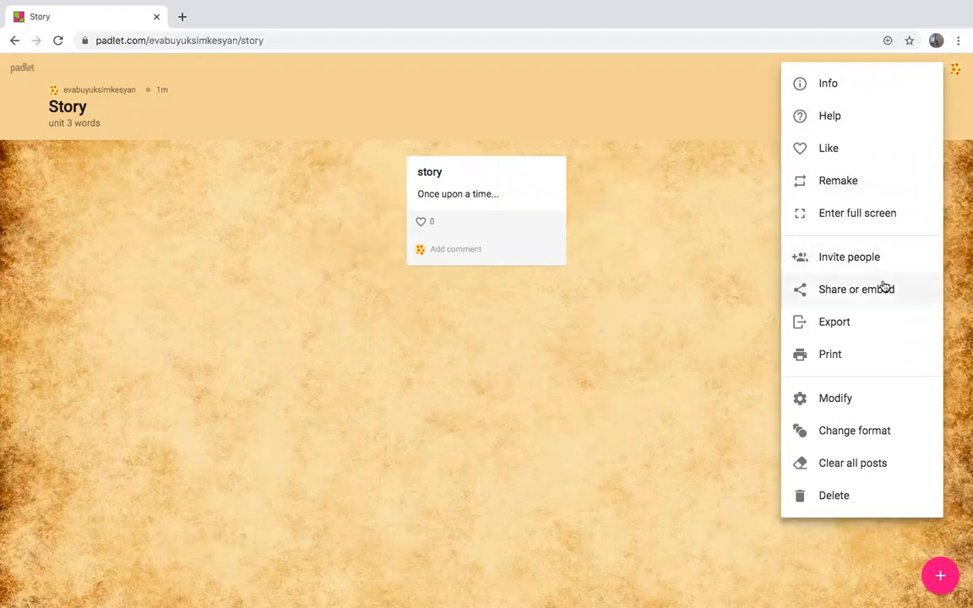
click(843, 326)
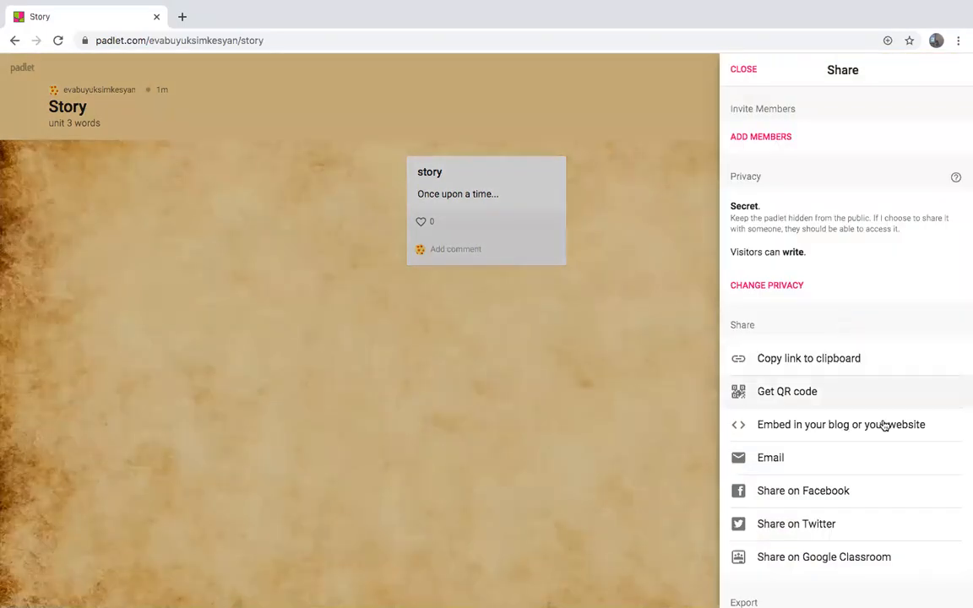
scroll(879, 434, down, 2)
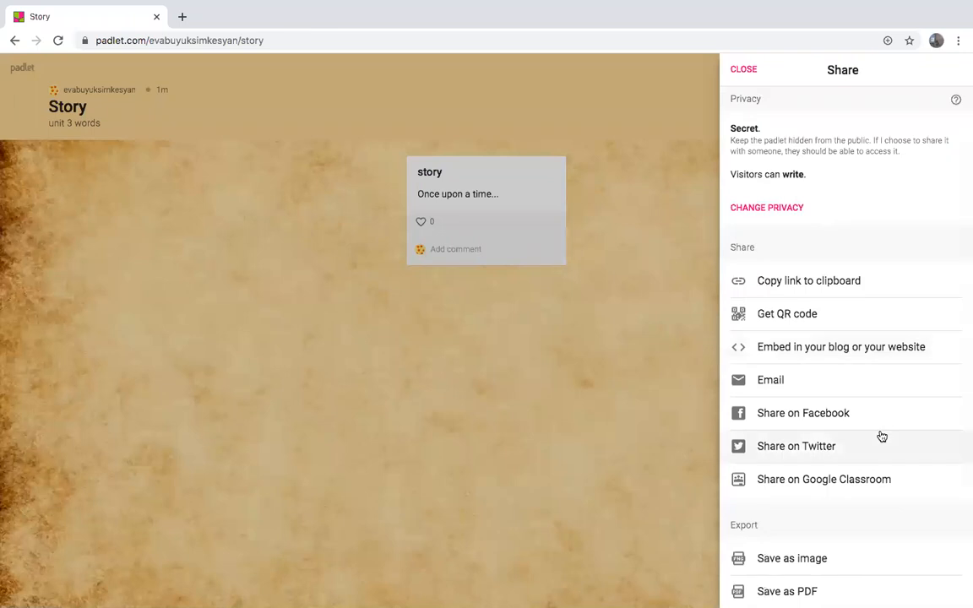
scroll(879, 434, down, 3)
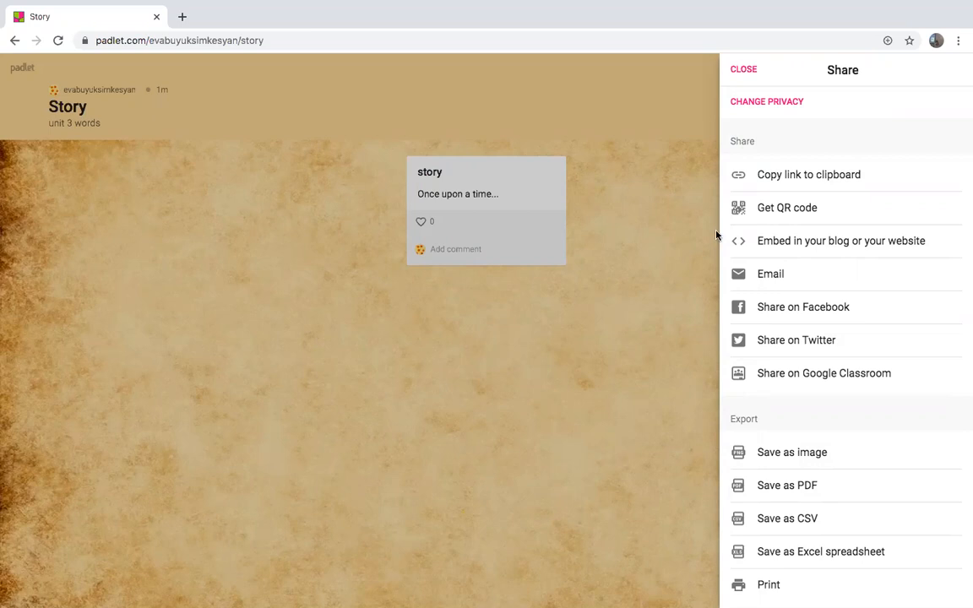
click(743, 73)
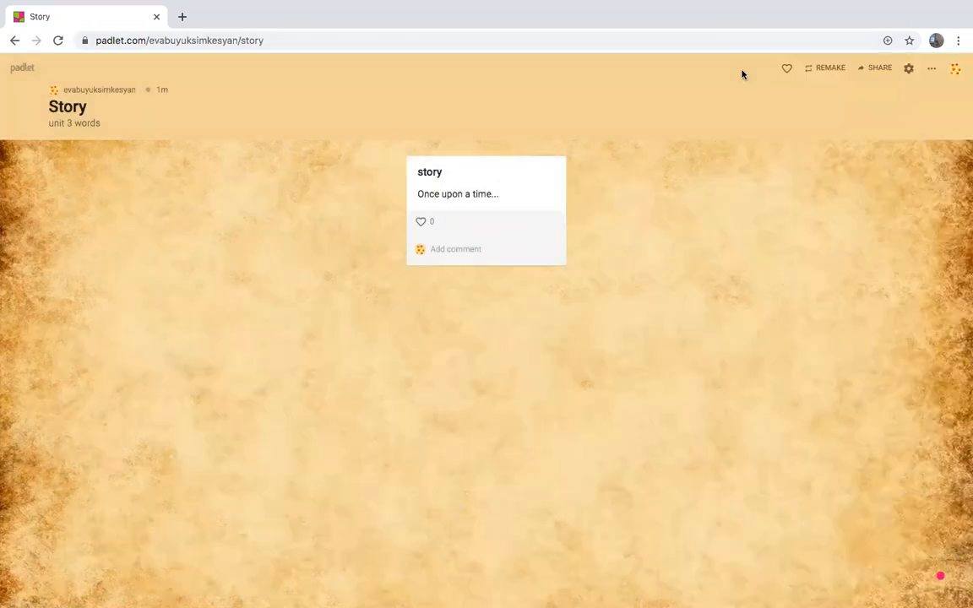